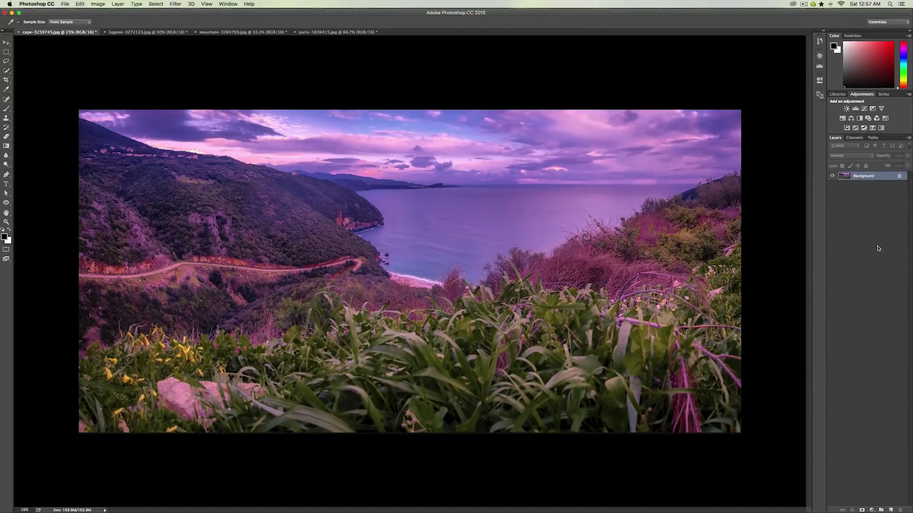
Copy the cape Background to Layer 1 and apply Filter > Blur > Average to it
key(super+j)
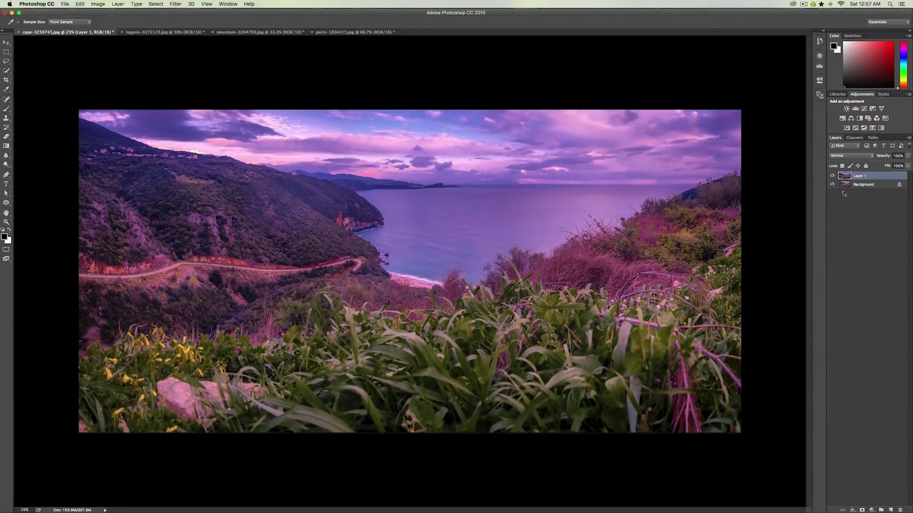
click(170, 6)
mouse_move(185, 88)
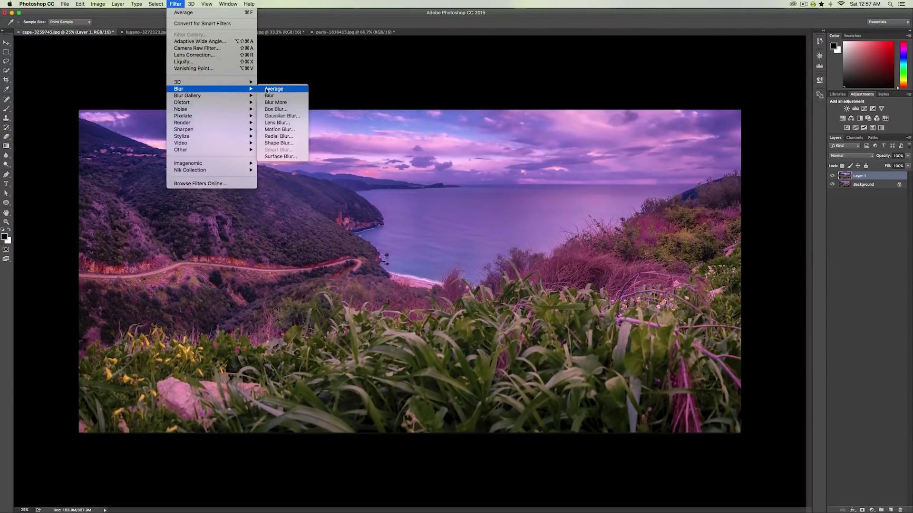
click(273, 89)
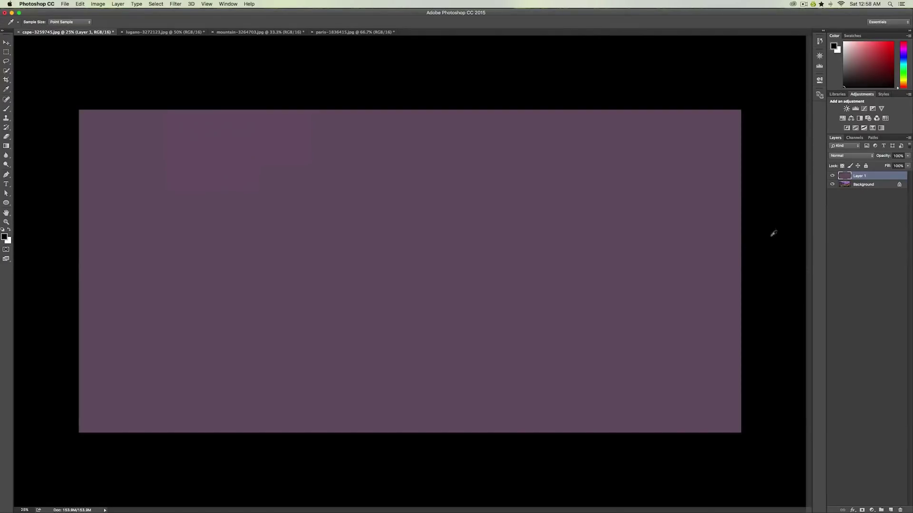
Add a Levels adjustment and sample the averaged purple canvas as its gray point
click(855, 109)
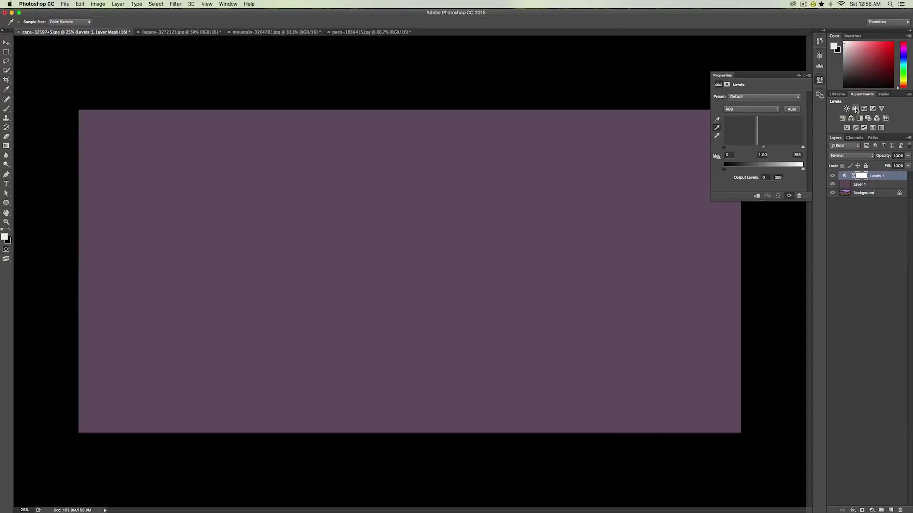
click(717, 128)
click(618, 184)
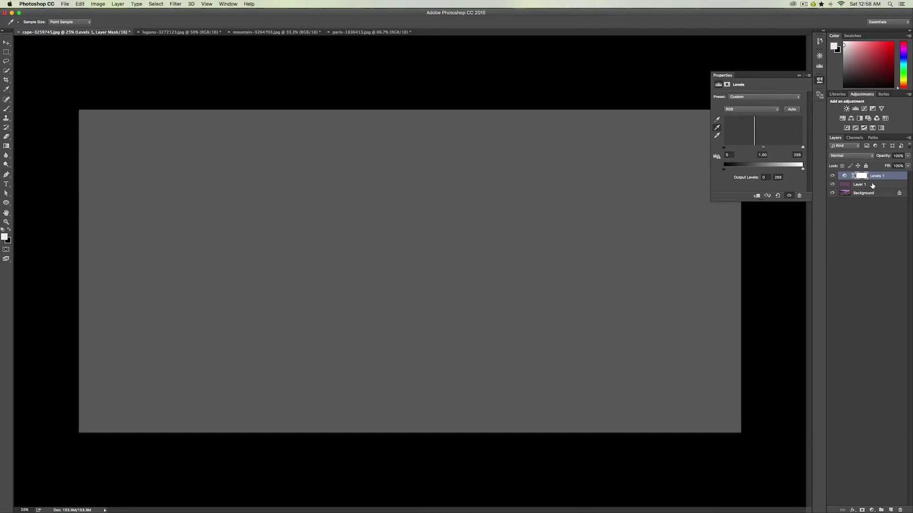
Delete the averaged Layer 1 to reveal the corrected cape photo
click(872, 185)
key(b)
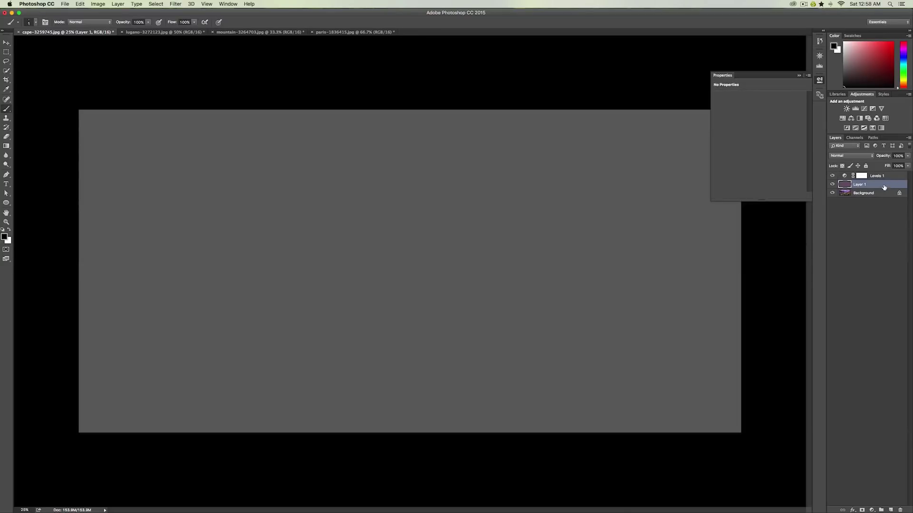
drag(883, 190, 893, 456)
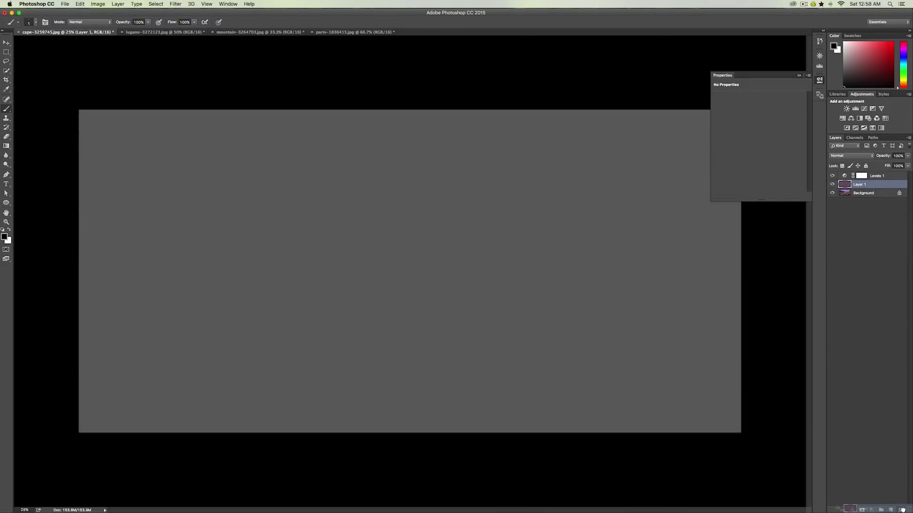
drag(893, 455, 900, 510)
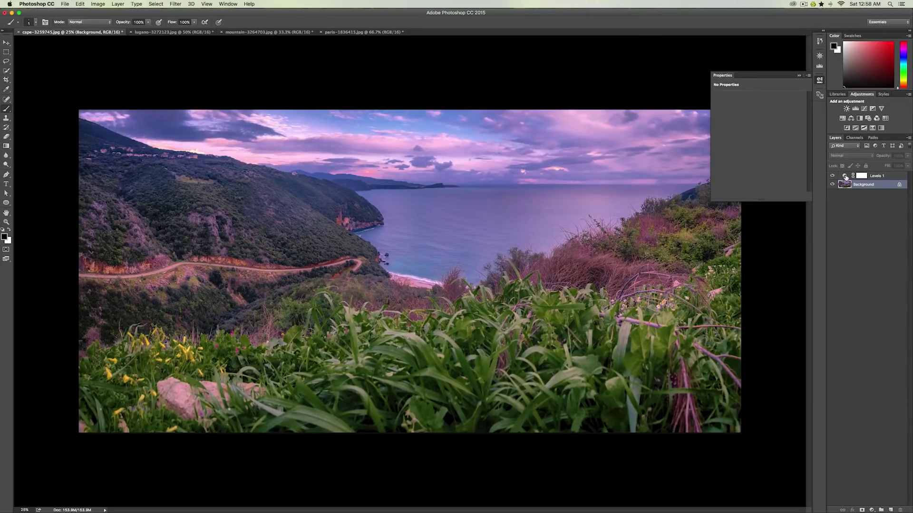
Toggle Levels 1 visibility to compare the cape photo, then bring up the Lugano document
click(844, 176)
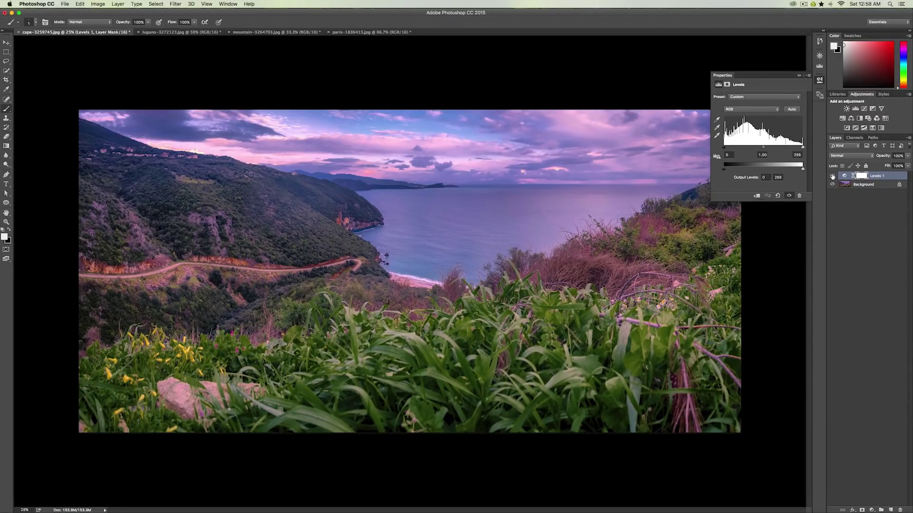
click(832, 175)
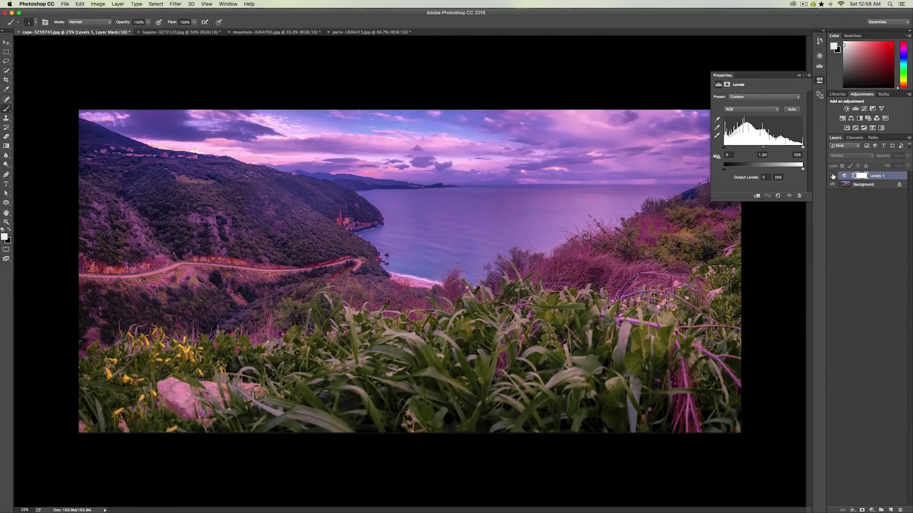
click(832, 176)
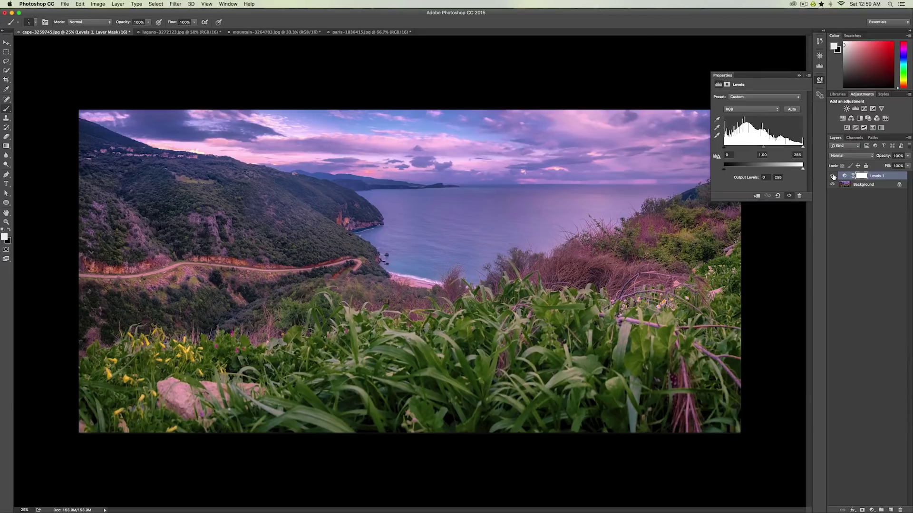
click(833, 176)
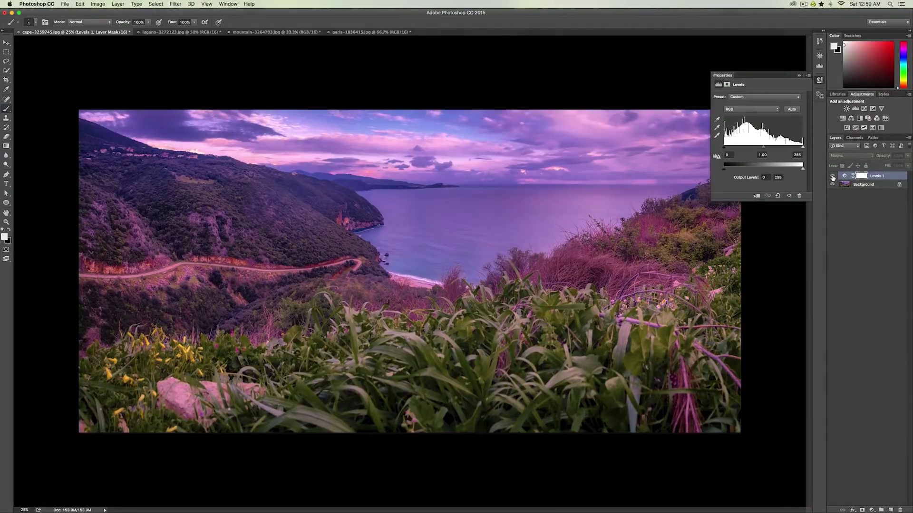
click(832, 176)
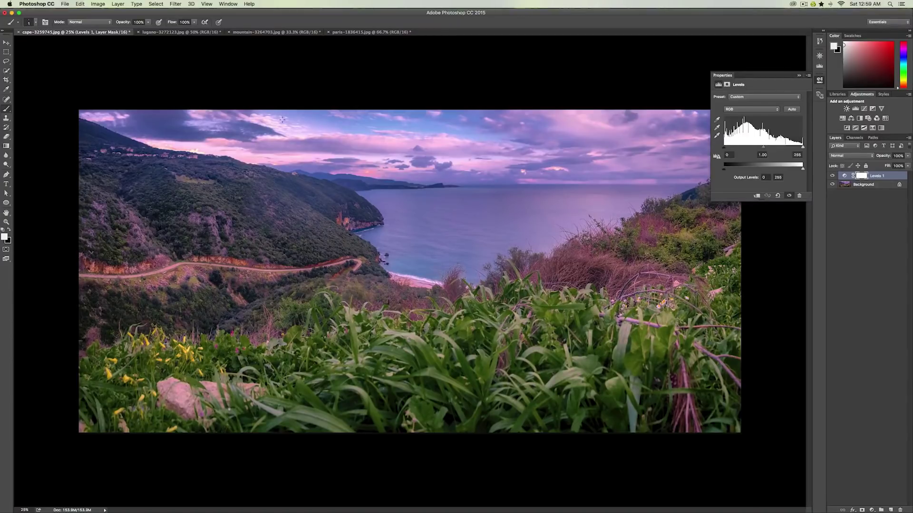
click(190, 32)
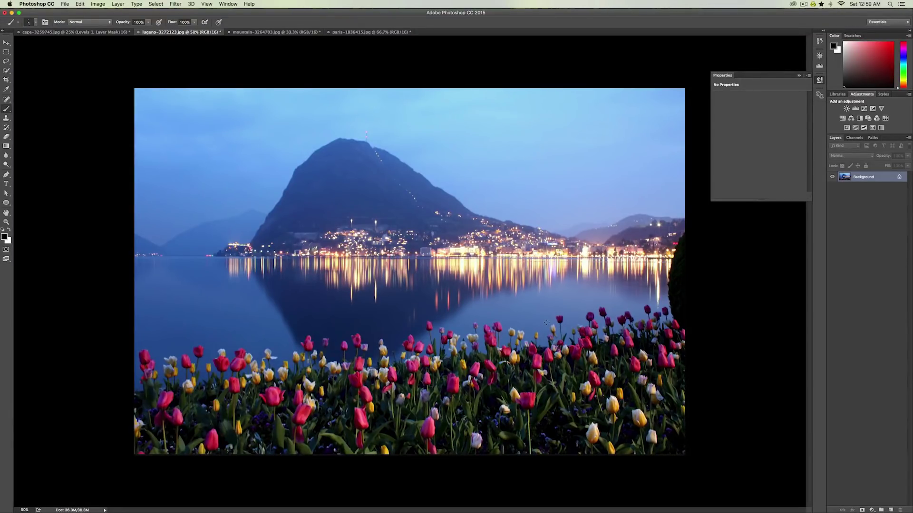
Duplicate the Lugano Background and average the copy into flat blue-grey
key(ctrl+j)
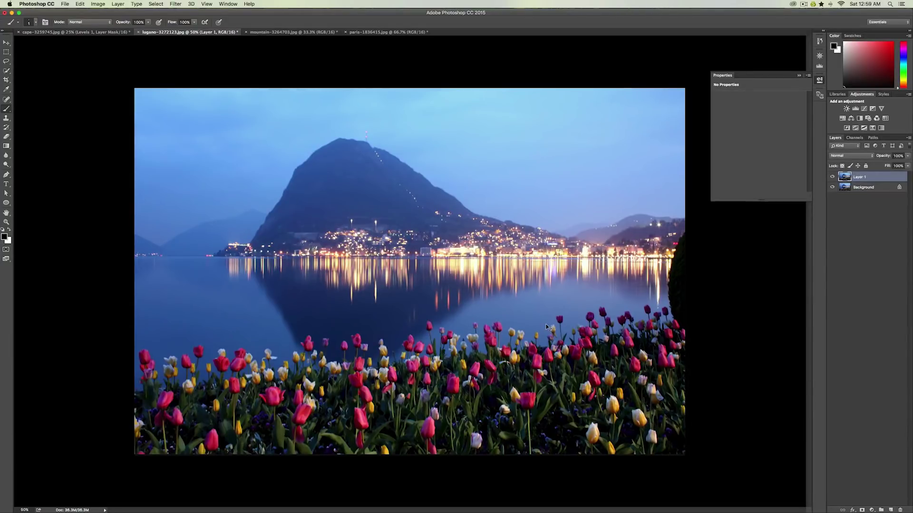
click(175, 5)
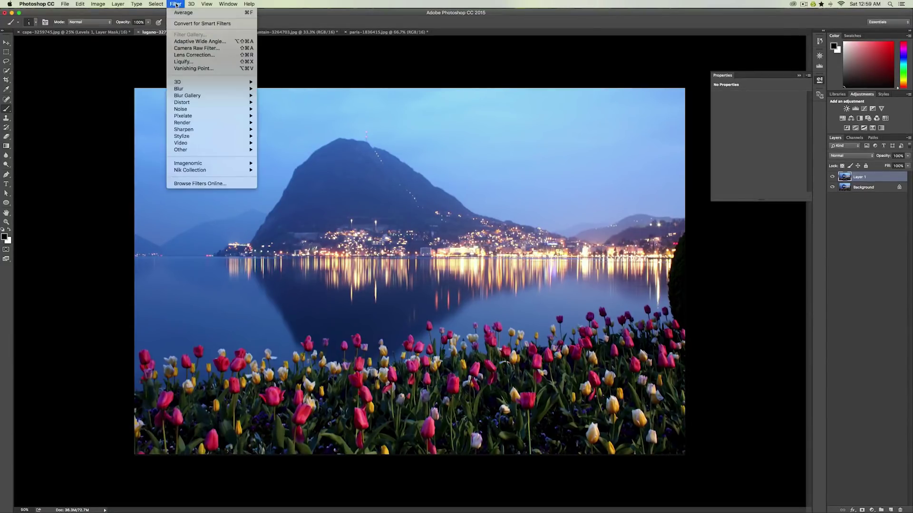
mouse_move(178, 88)
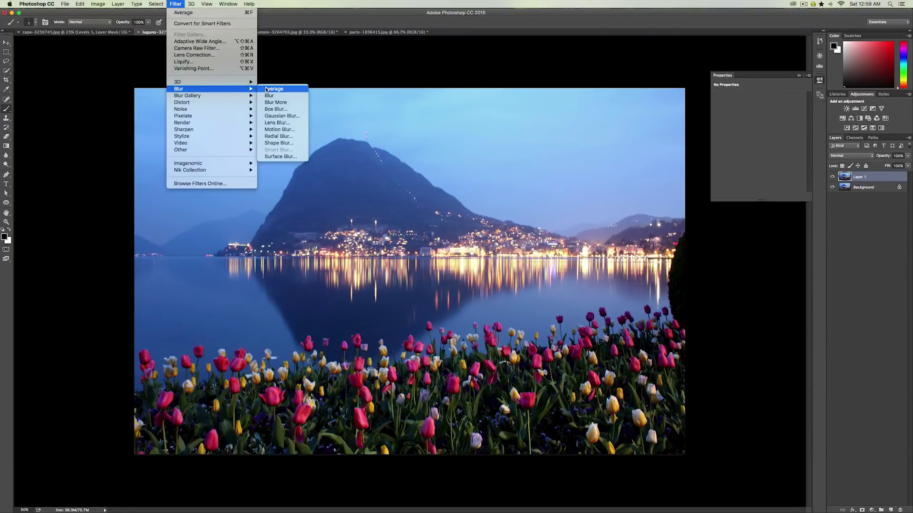
click(266, 89)
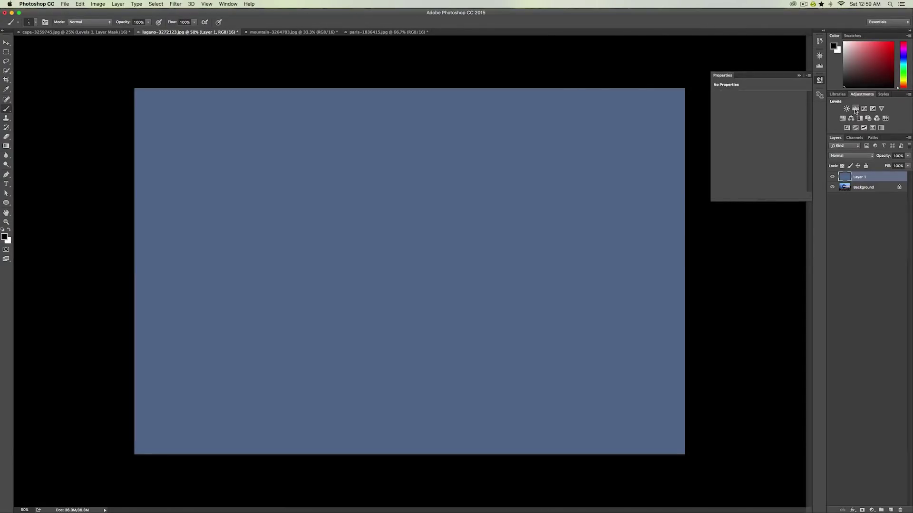
Add a Levels adjustment using the averaged blue-grey as its neutral gray point
click(855, 108)
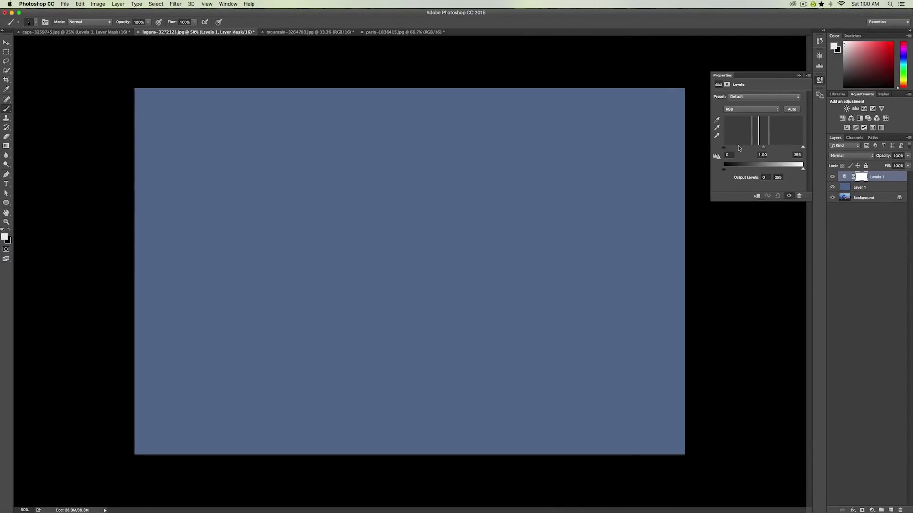
click(716, 127)
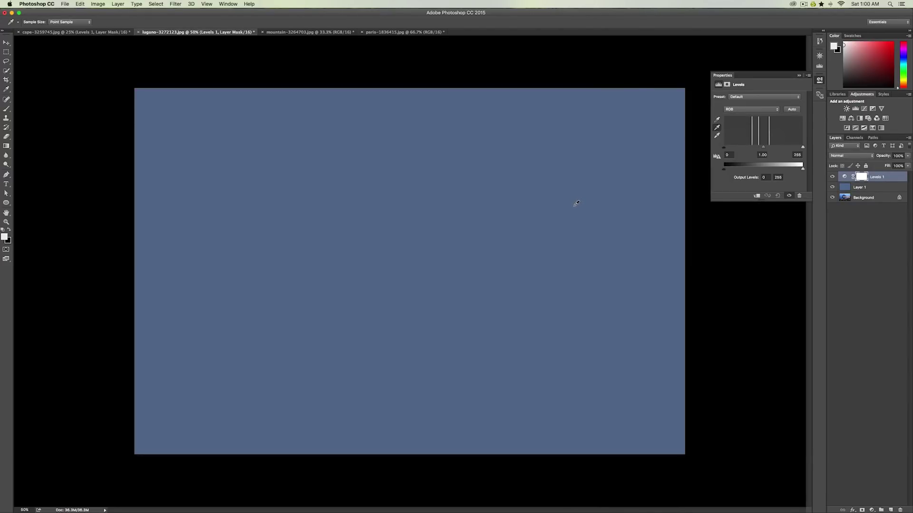
click(576, 203)
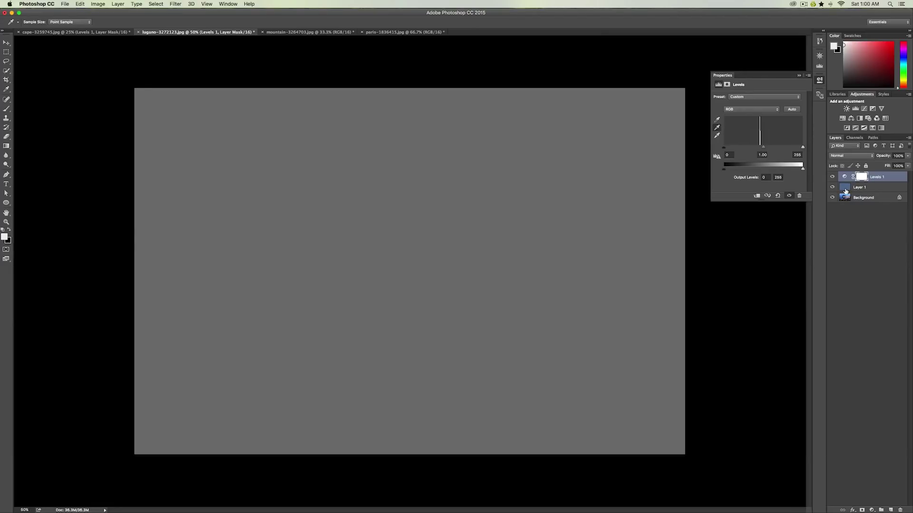
Drag the averaged Layer 1 toward the trash to remove it
click(875, 187)
key(b)
key(x)
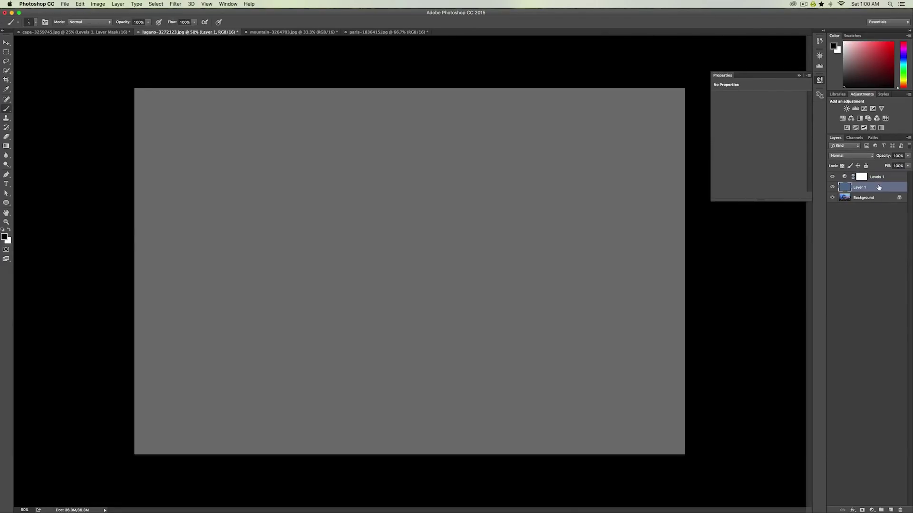
drag(878, 187, 885, 430)
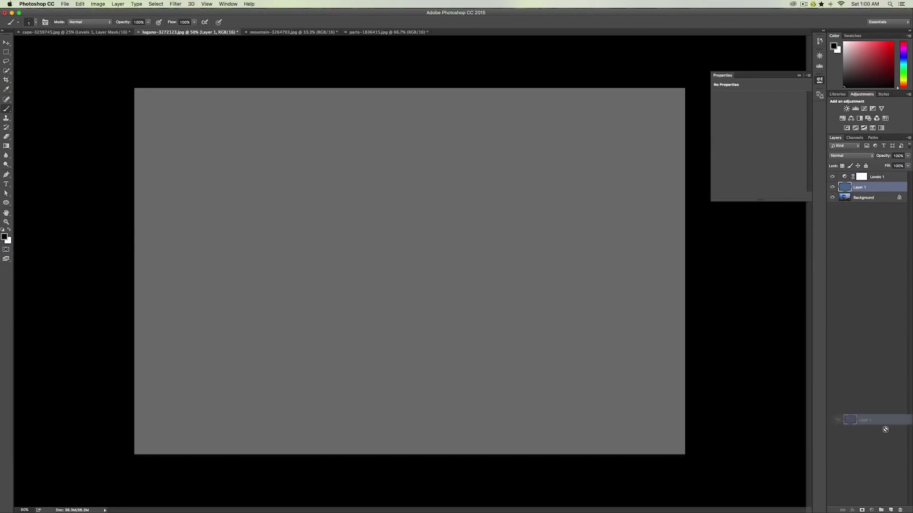
drag(885, 429, 901, 510)
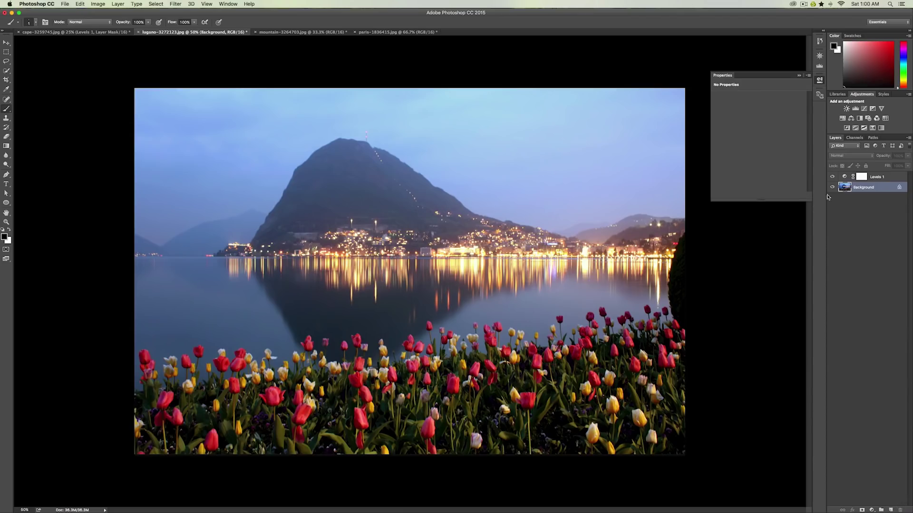
Finish deleting Layer 1, toggle Levels 1 to compare Lugano, then show the mountain photo
click(844, 179)
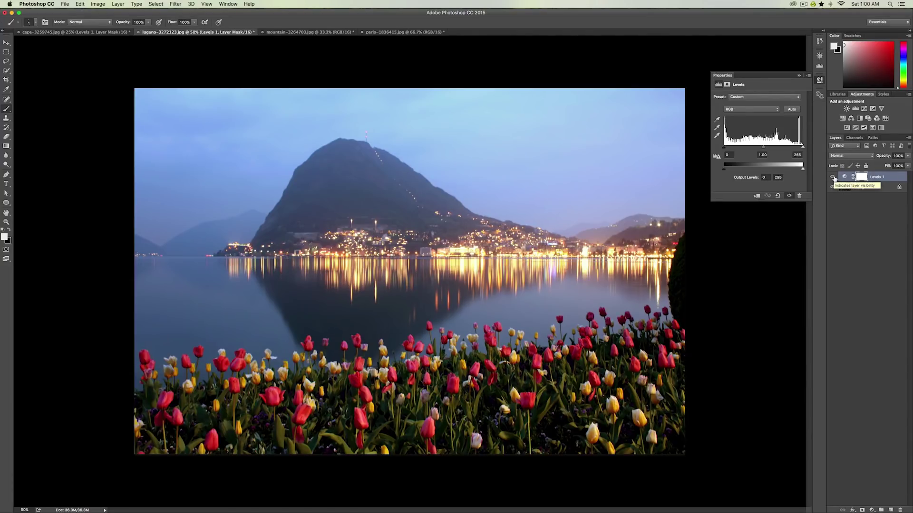
click(833, 177)
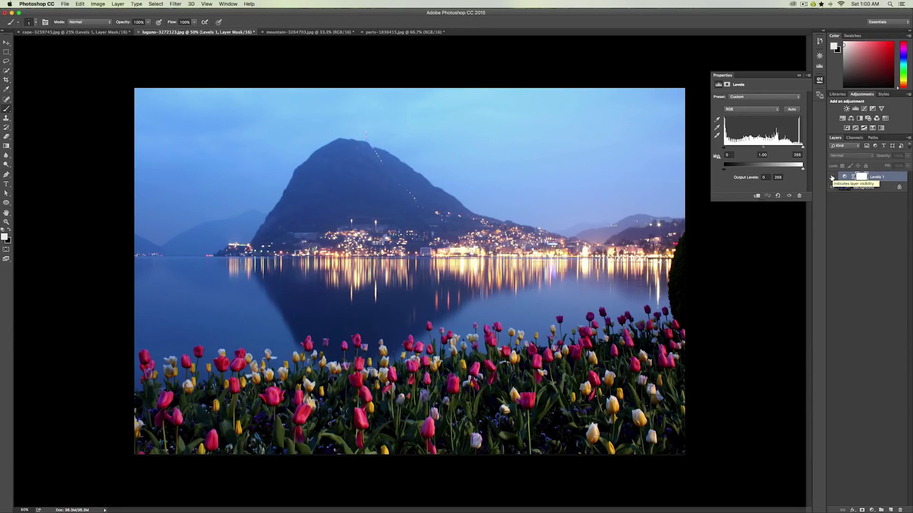
click(832, 177)
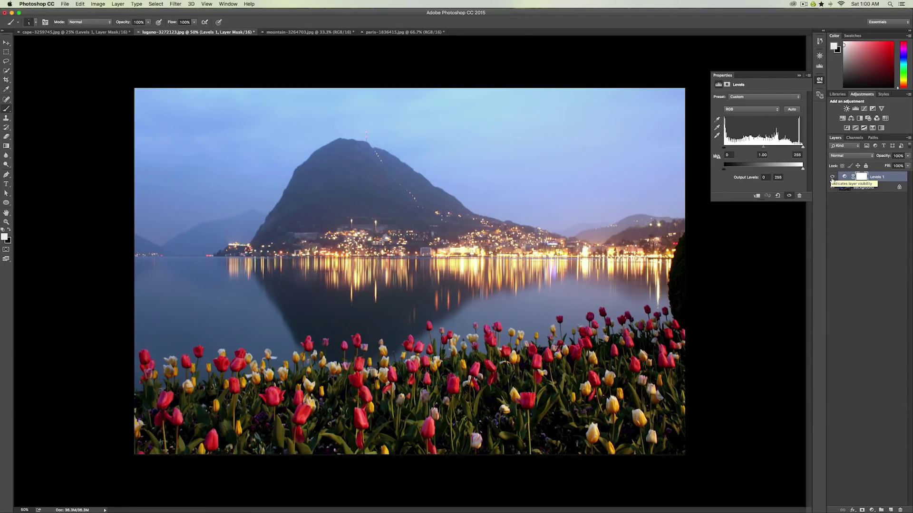
click(831, 177)
click(314, 33)
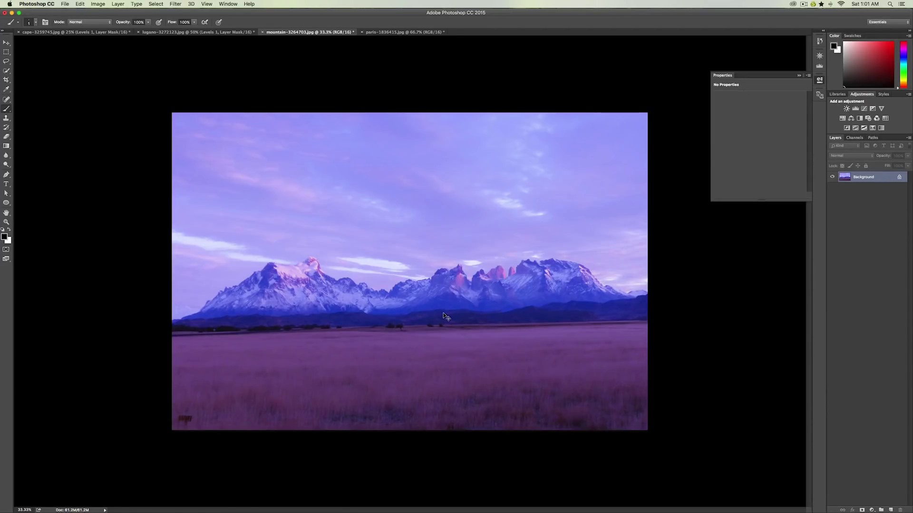
Duplicate the mountain photo's Background into Layer 1 and average the copy to flat purple
key(ctrl+j)
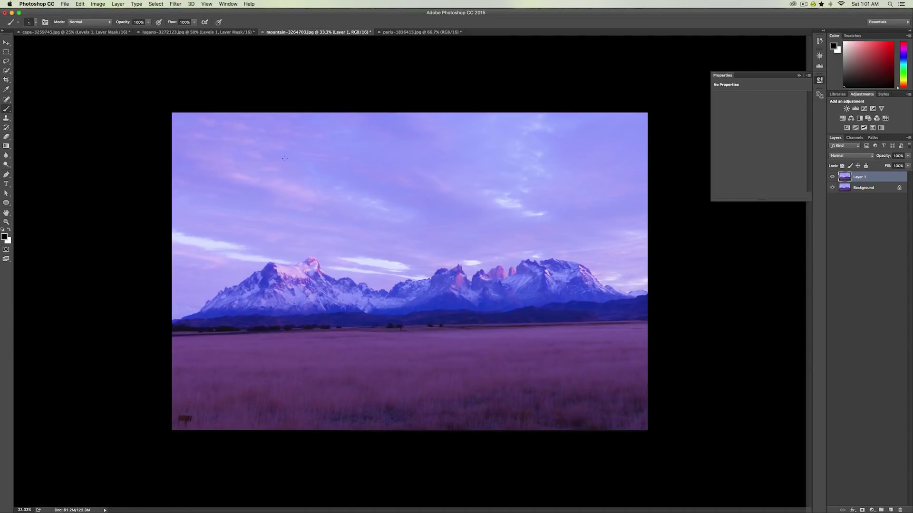
click(175, 3)
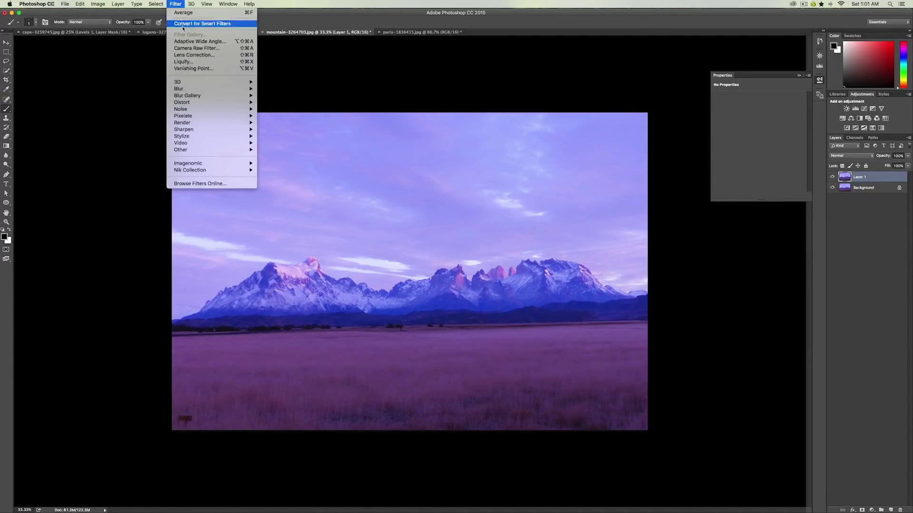
mouse_move(186, 89)
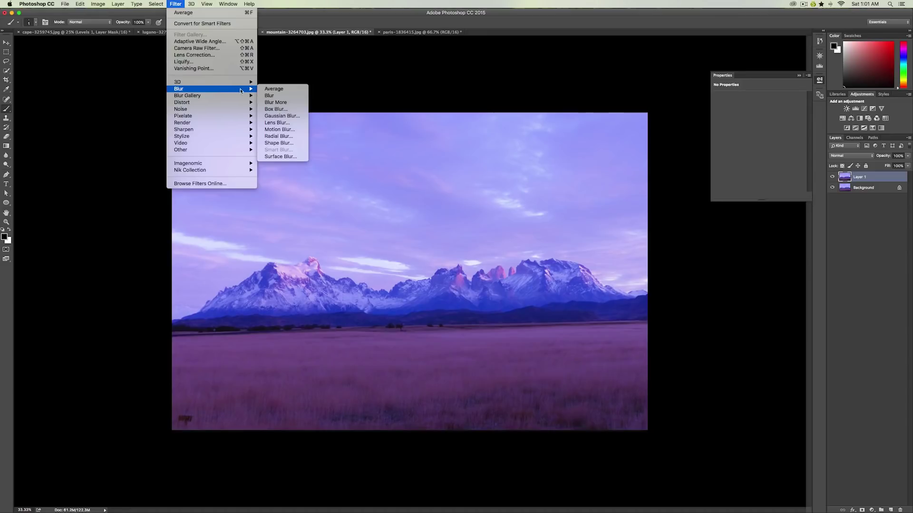
key(Escape)
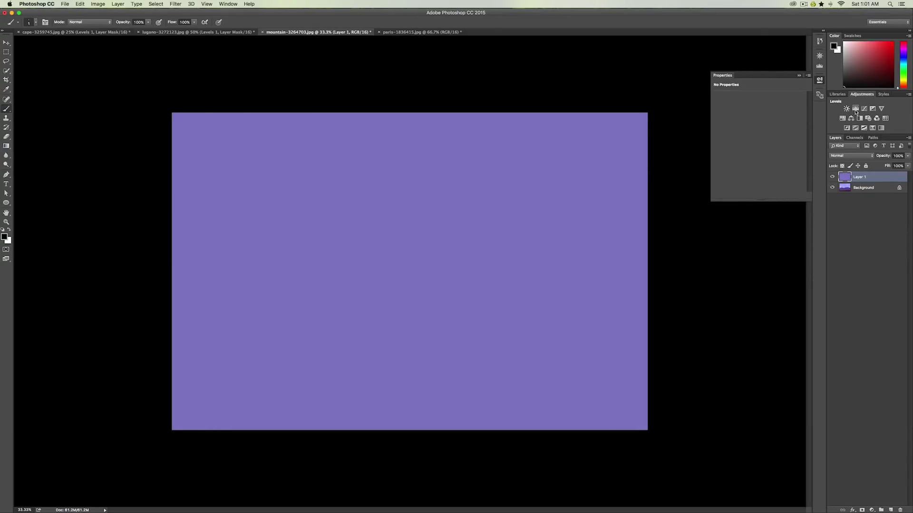
Add Levels 1 and sample the averaged purple canvas as its neutral gray point
click(856, 110)
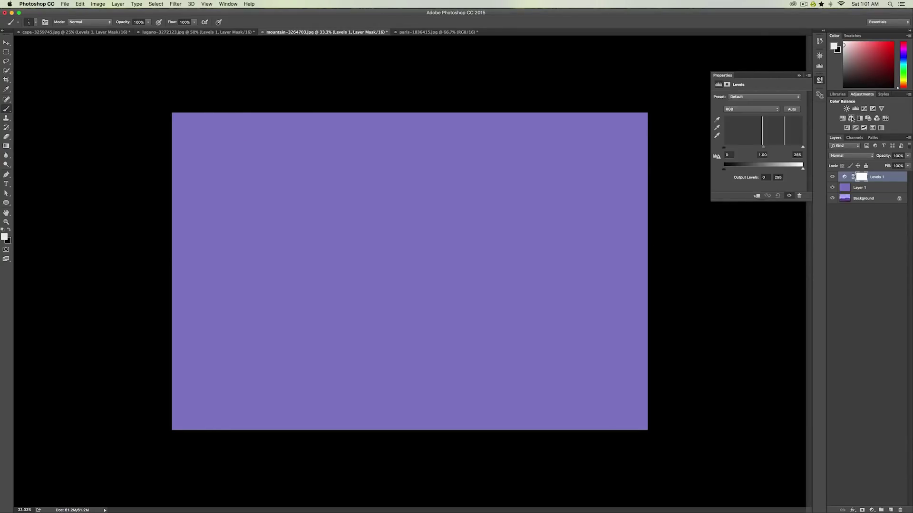
click(717, 130)
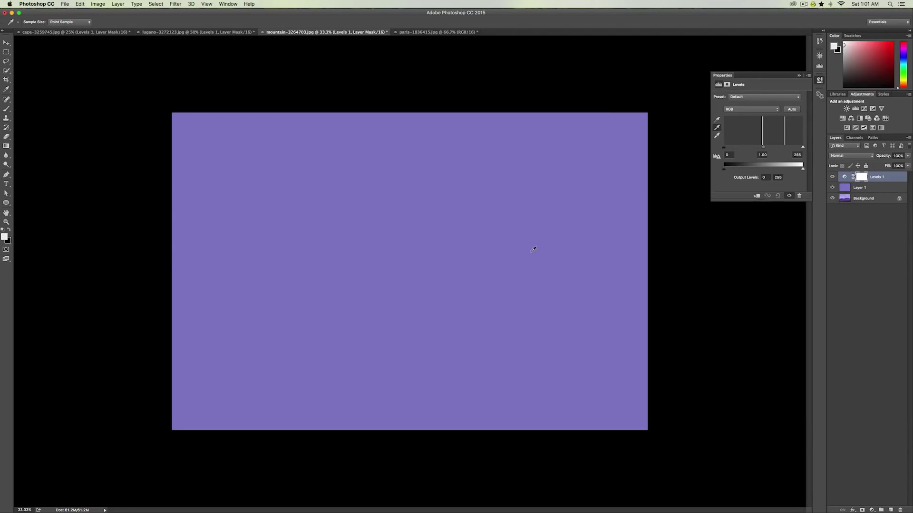
click(535, 252)
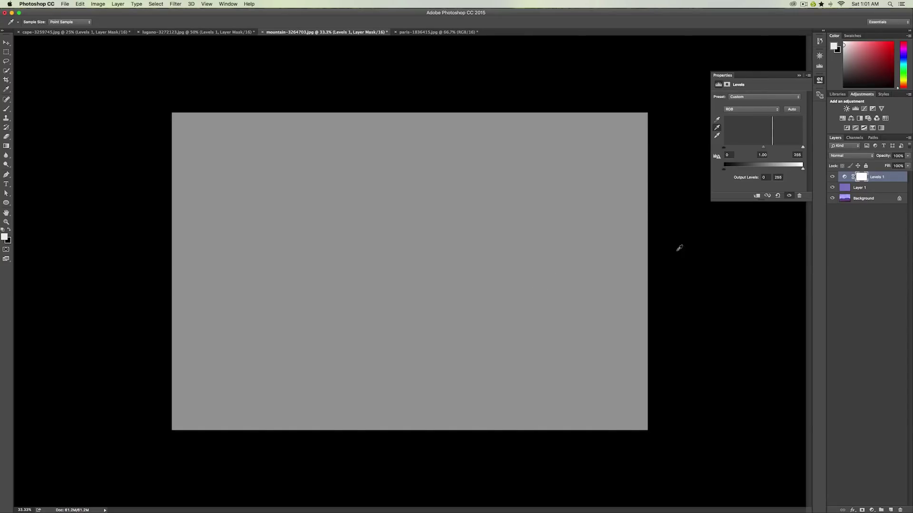
click(865, 190)
Delete the averaged Layer 1 from the mountain document
key(b)
key(d)
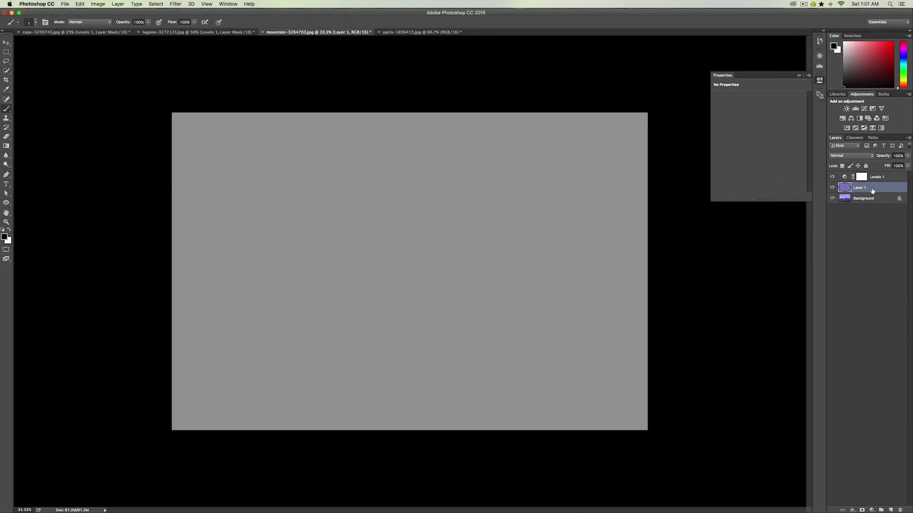
drag(872, 191, 900, 510)
click(844, 181)
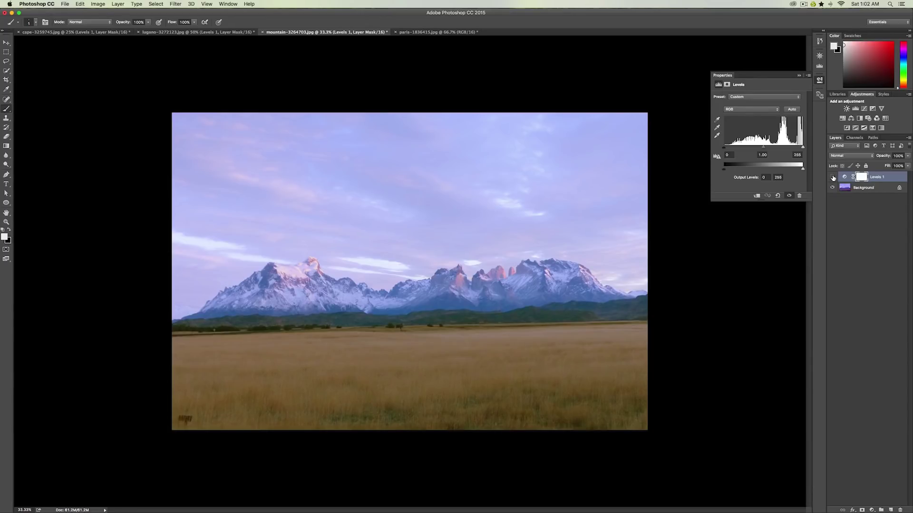
Toggle Levels 1 off and on twice to compare, then switch to the Paris photo
click(833, 178)
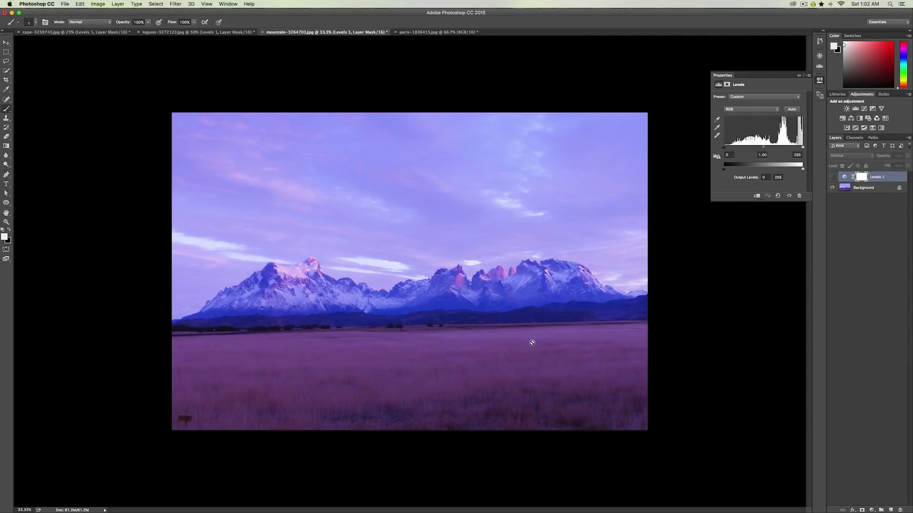
click(833, 178)
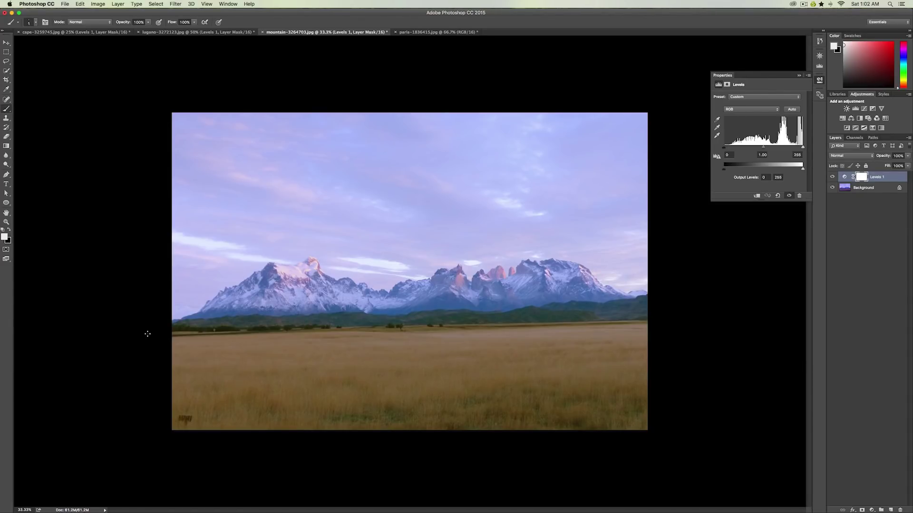
click(832, 177)
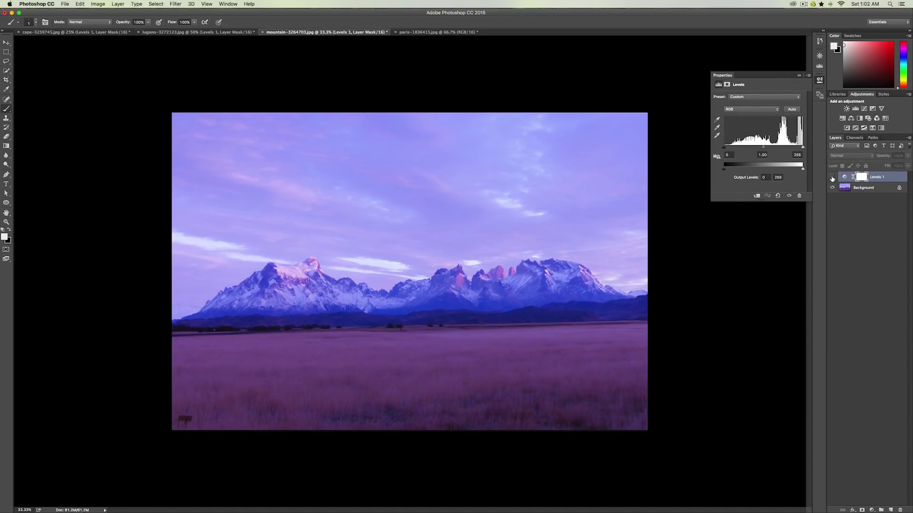
click(832, 177)
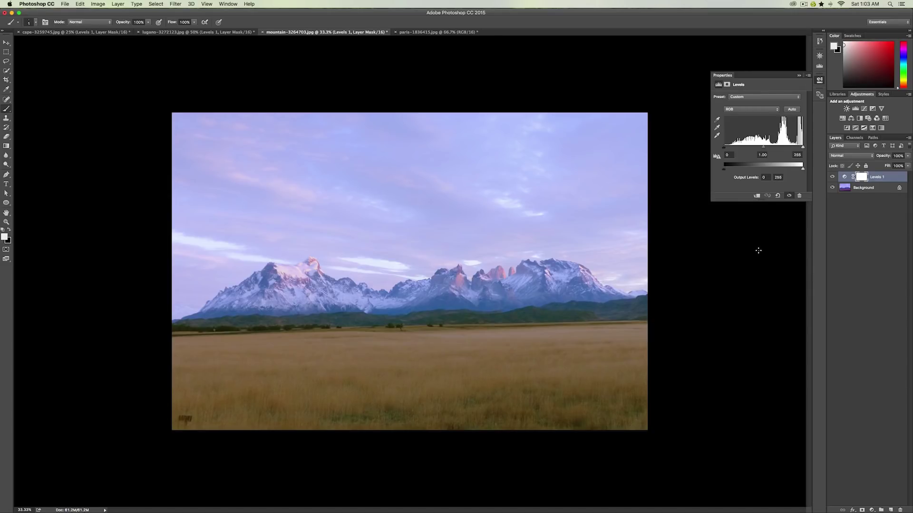
click(445, 31)
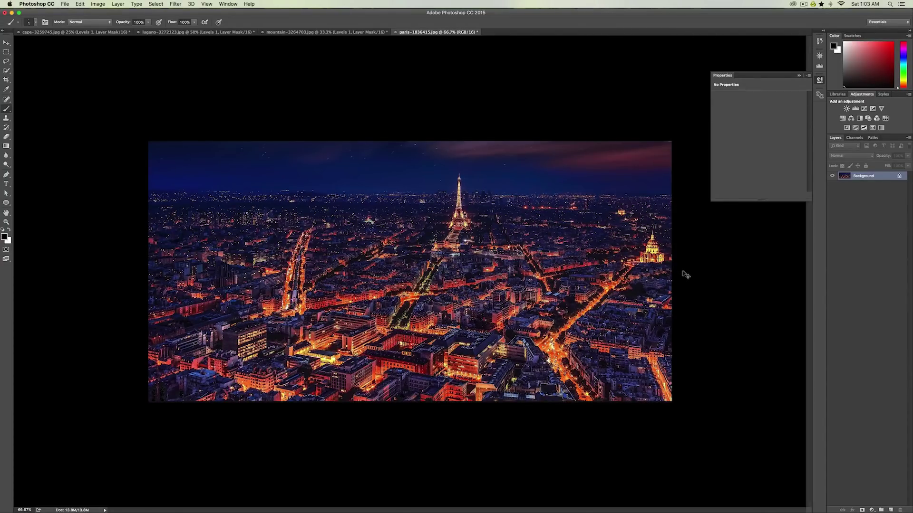
Duplicate the Paris Background to Layer 1 and apply Average blur to the copy
key(ctrl+j)
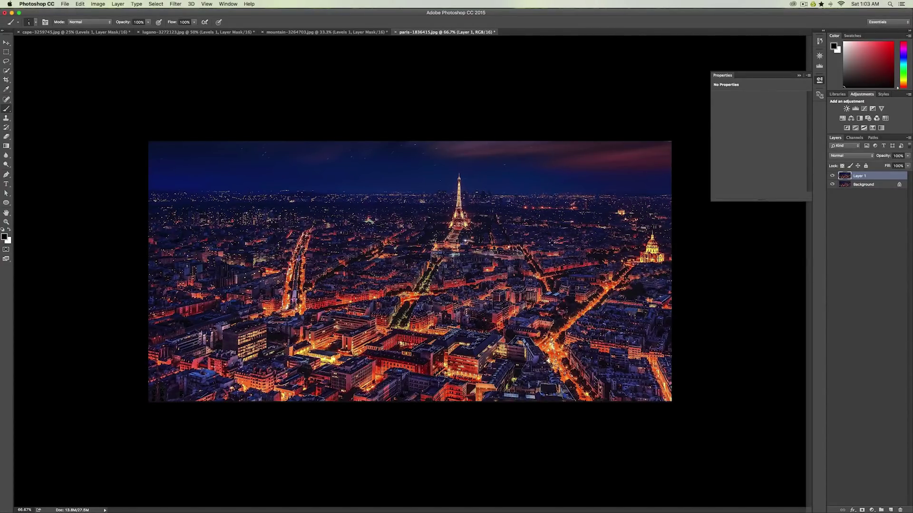
click(177, 4)
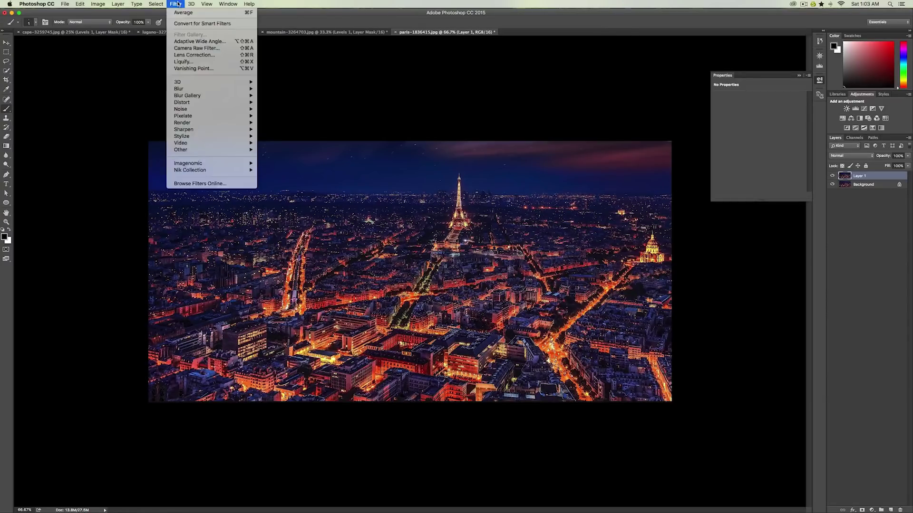
mouse_move(193, 88)
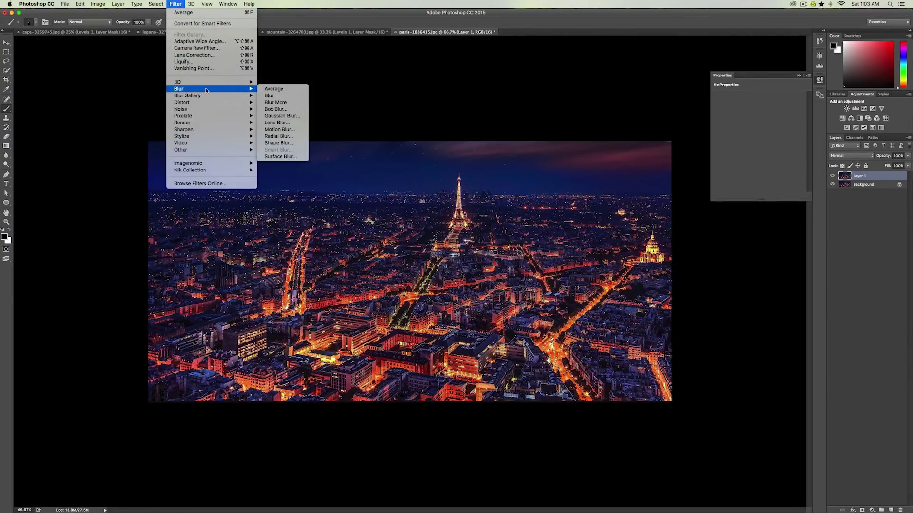
click(272, 89)
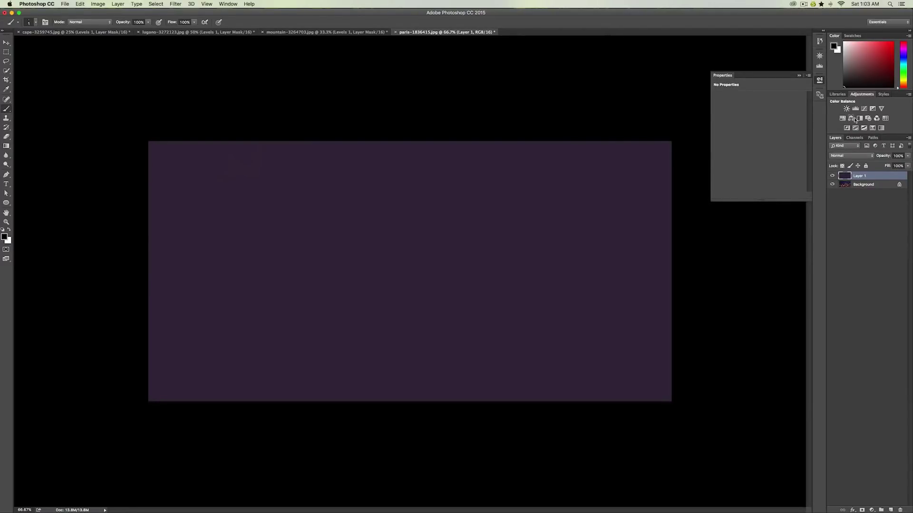
Add a Levels adjustment sampling the averaged Paris colour as its gray point
click(855, 109)
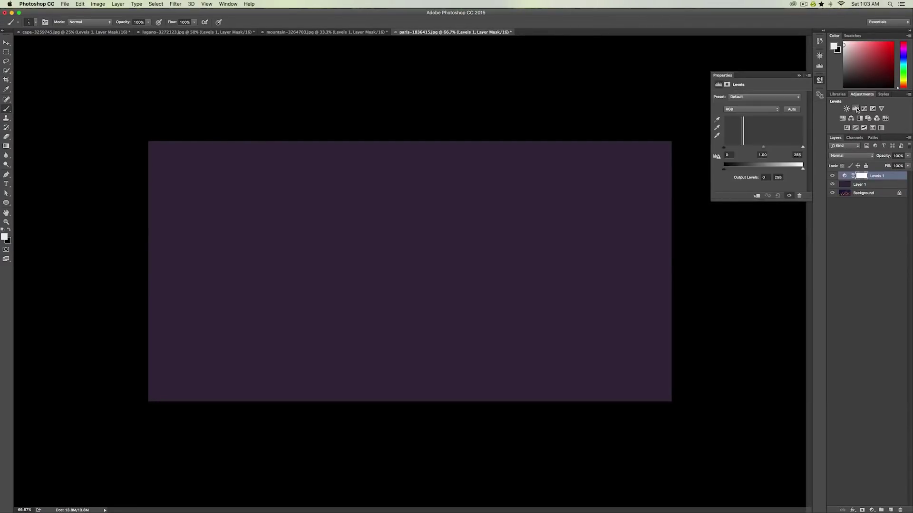
click(717, 128)
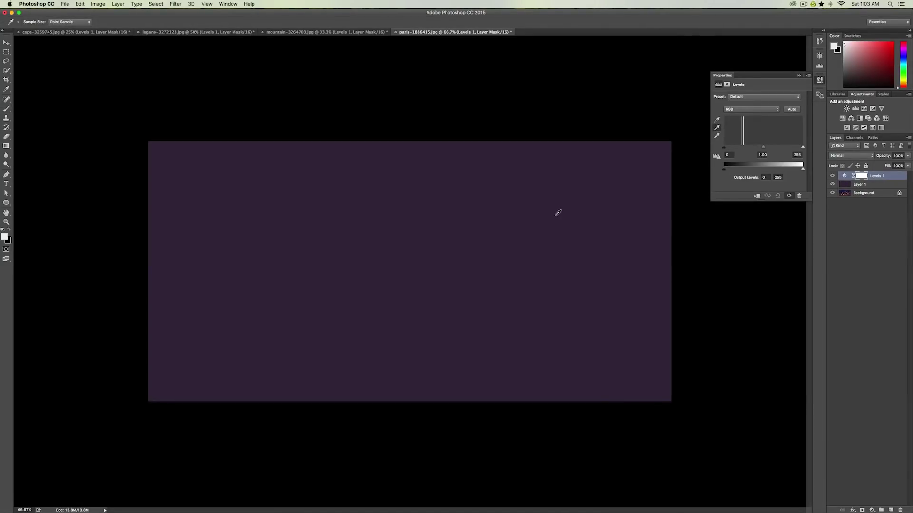
click(555, 216)
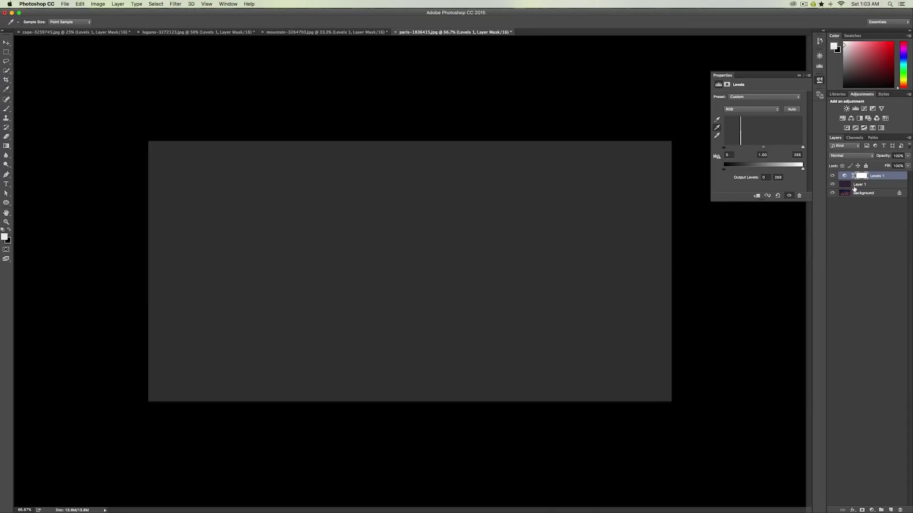
Drag the averaged Layer 1 to the trash to reveal the corrected cityscape
key(b)
key(d)
drag(859, 186, 900, 508)
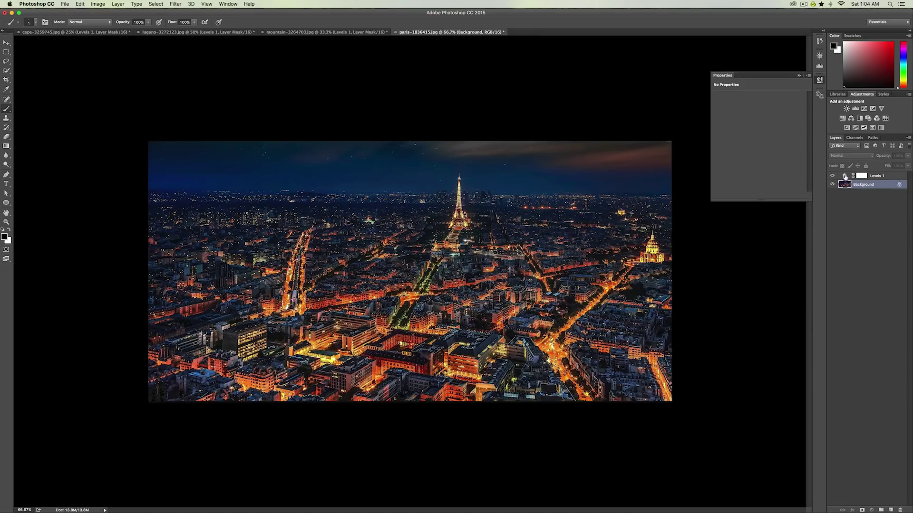
Delete Layer 1, then toggle Levels 1 visibility to compare Paris against the bluer original
click(846, 179)
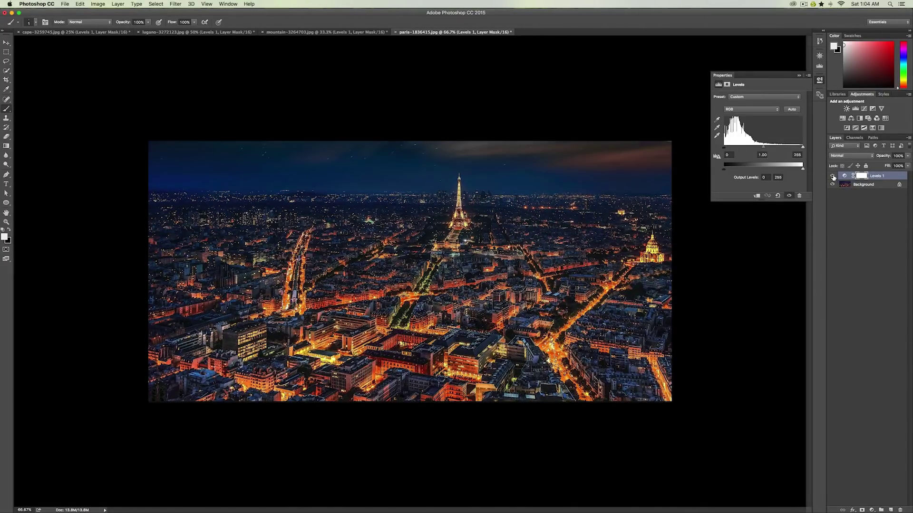
click(833, 176)
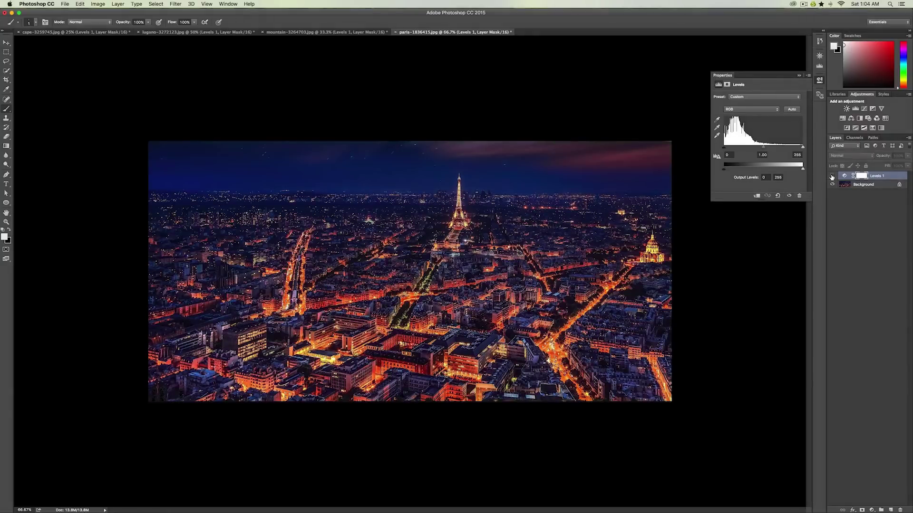
click(832, 177)
click(833, 177)
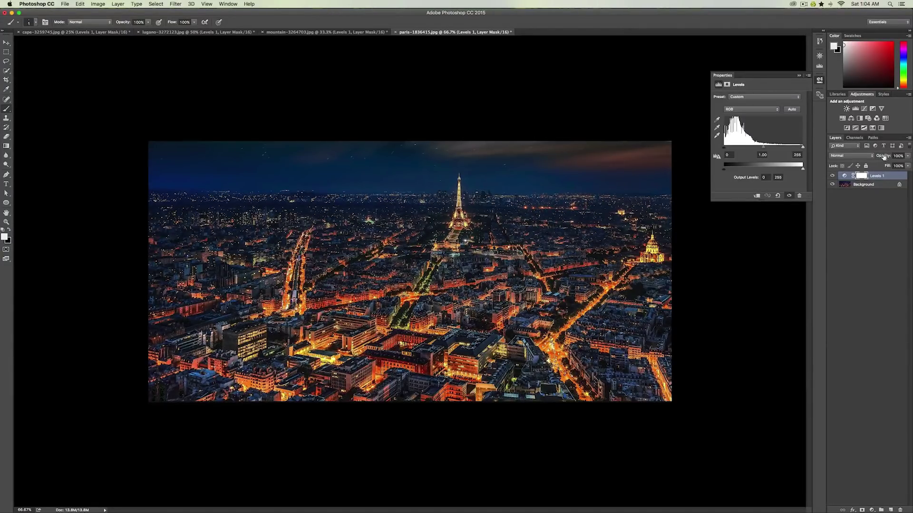
Set the Levels 1 layer opacity to 73%, passing through 69%
drag(883, 156, 868, 164)
drag(868, 164, 877, 163)
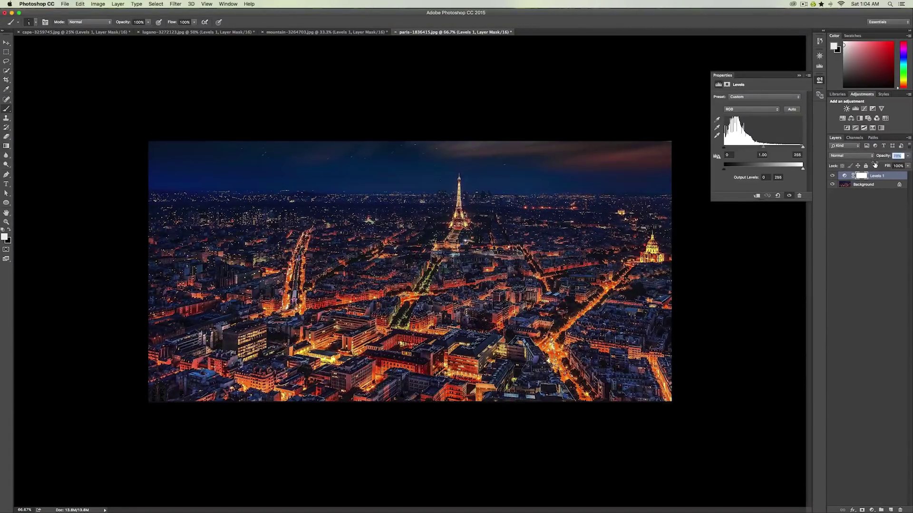